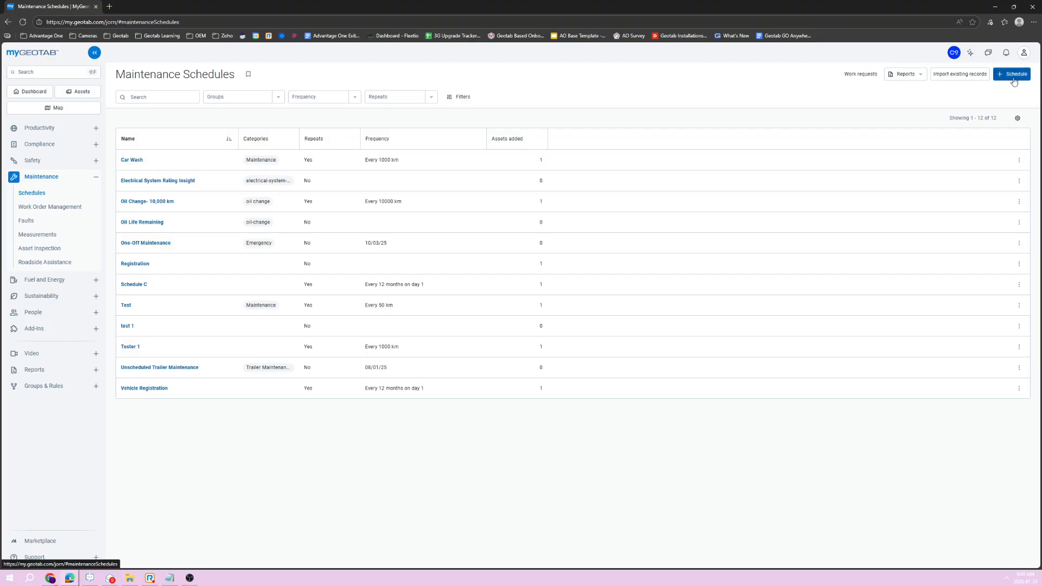
Add a maintenance schedule named "Oil Change 12000km" with a distance frequency repeating every 12000 km
{"action": "left_click", "coordinate": [1013, 75]}
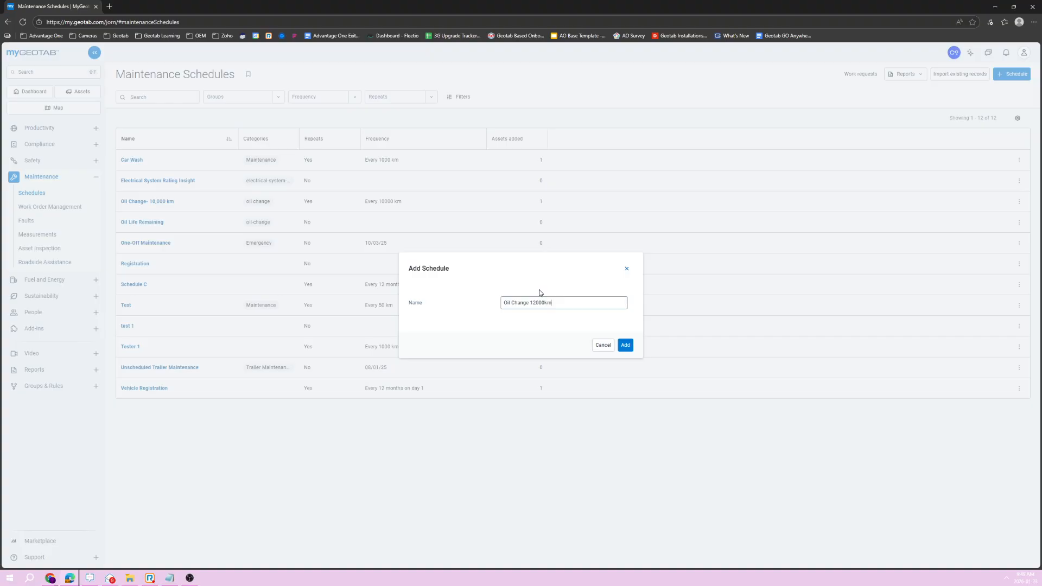
{"action": "left_click", "coordinate": [625, 345]}
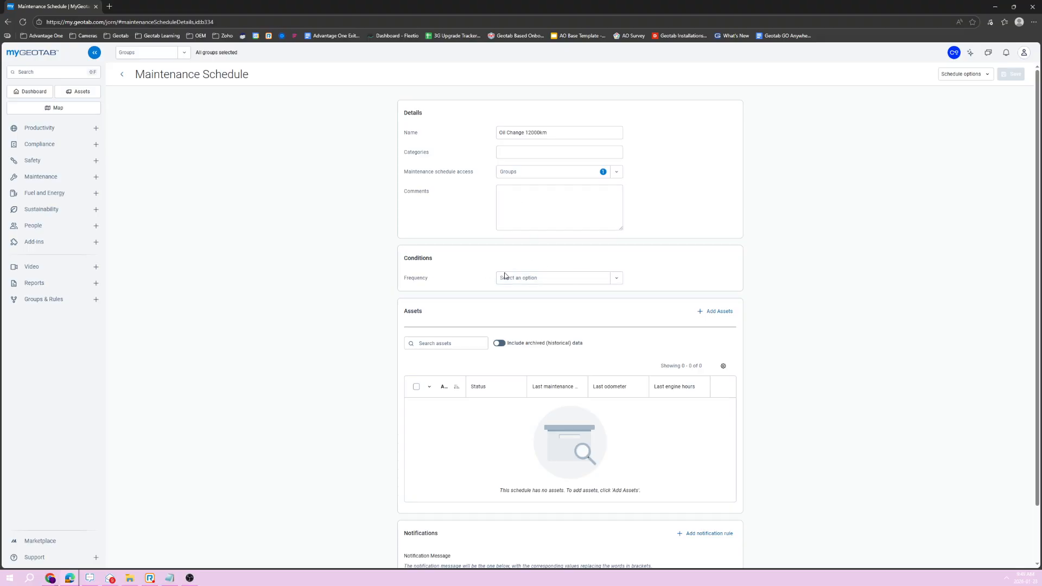
{"action": "left_click", "coordinate": [616, 278]}
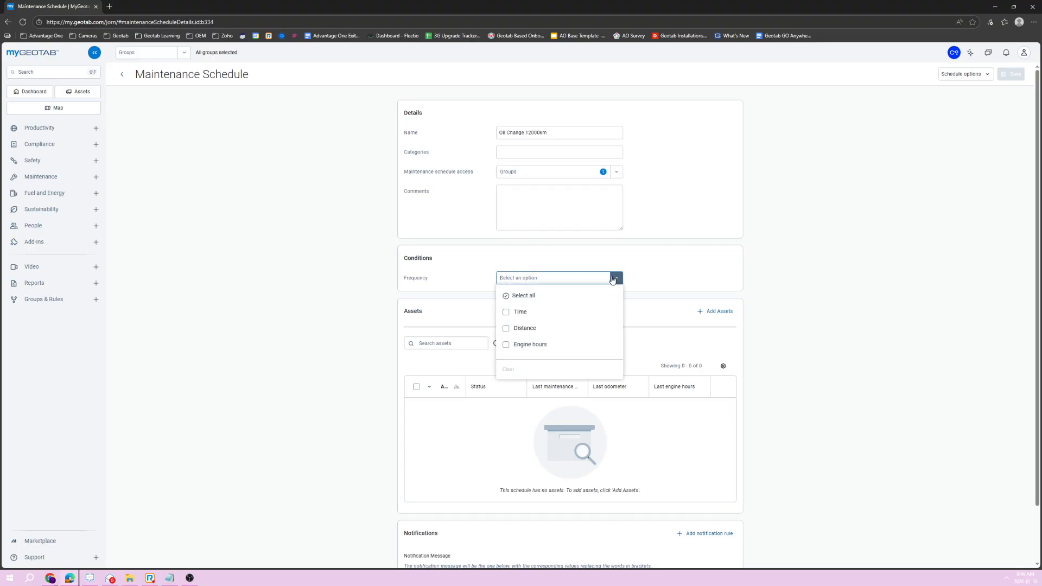
{"action": "left_click", "coordinate": [507, 329]}
{"action": "left_click", "coordinate": [522, 299]}
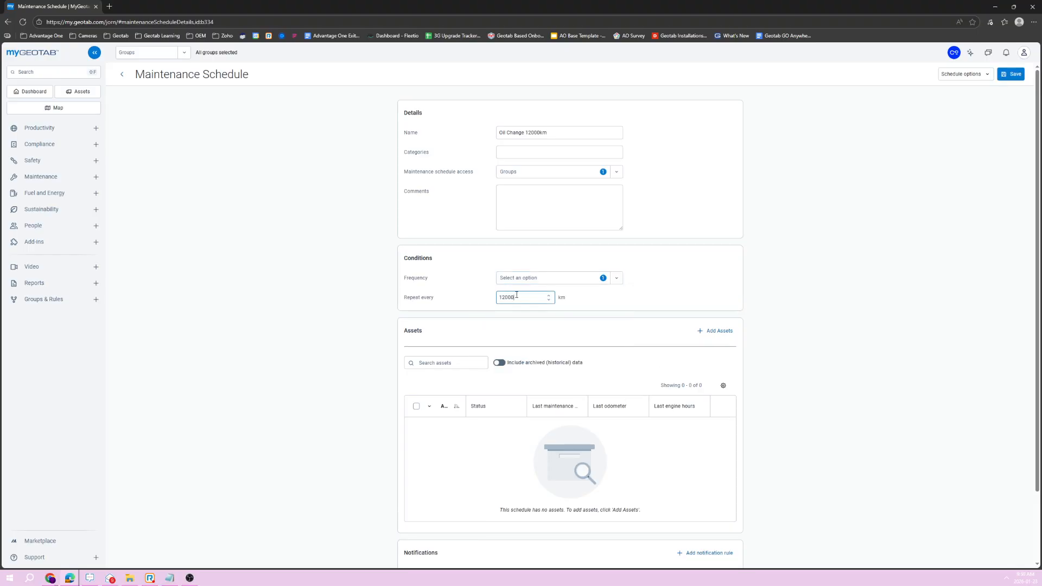
{"action": "left_click", "coordinate": [666, 301]}
Add the Subaru asset to the oil change maintenance schedule
{"action": "scroll", "coordinate": [661, 305], "scroll_direction": "down", "scroll_amount": 1}
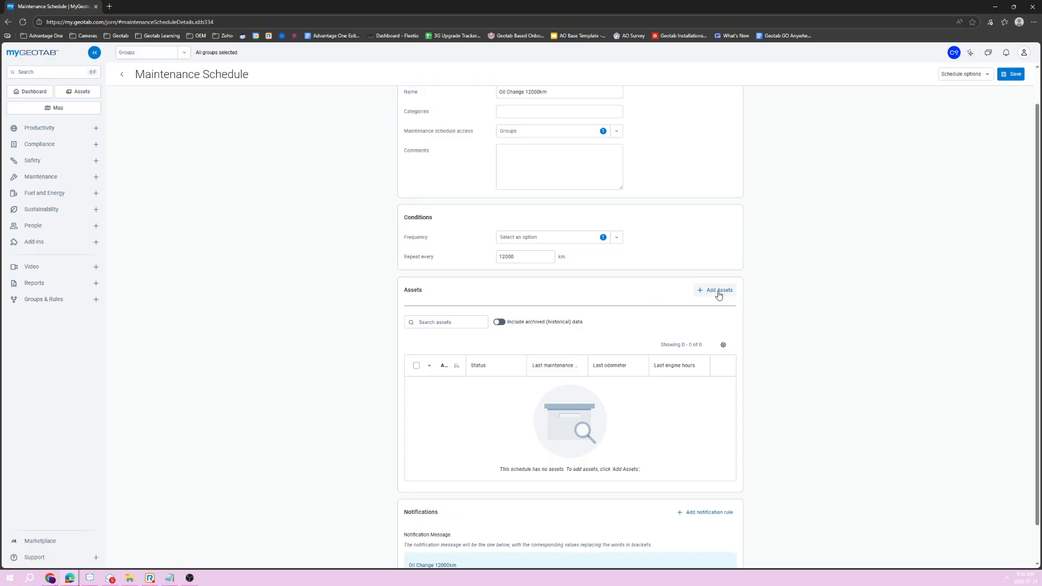
{"action": "left_click", "coordinate": [719, 293]}
{"action": "left_click", "coordinate": [522, 326]}
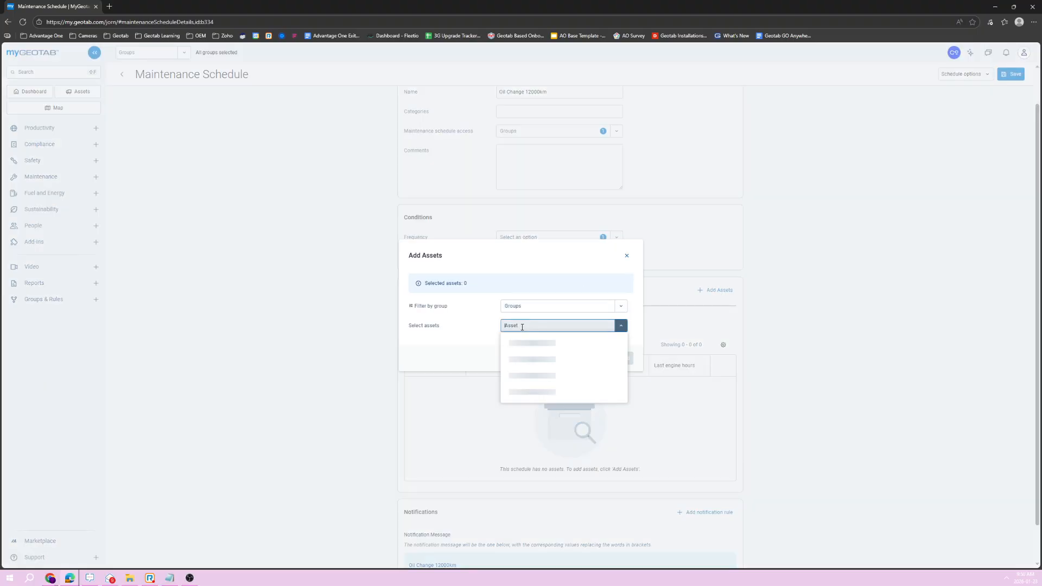
{"action": "type", "text": "sub"}
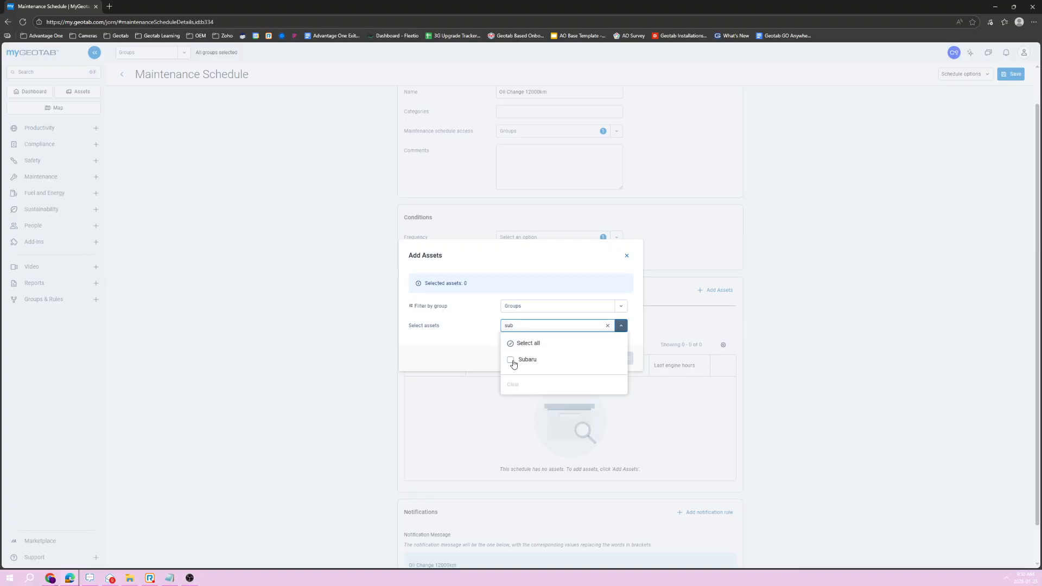
{"action": "left_click", "coordinate": [511, 360]}
{"action": "left_click", "coordinate": [486, 343]}
{"action": "left_click", "coordinate": [624, 358]}
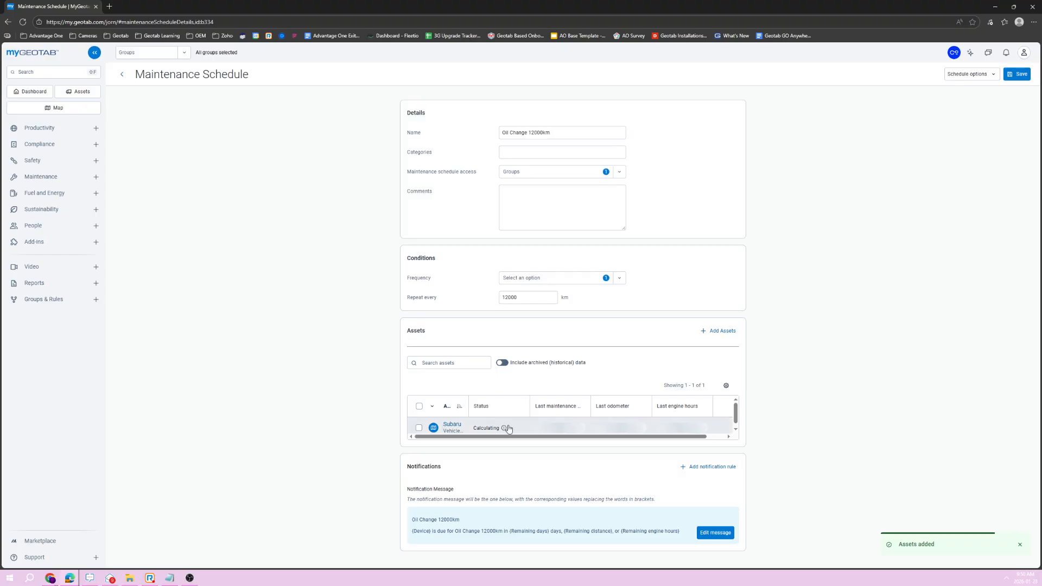
Edit the Subaru's details in the schedule and set its last maintenance date to 01/01/24
{"action": "left_click", "coordinate": [419, 428]}
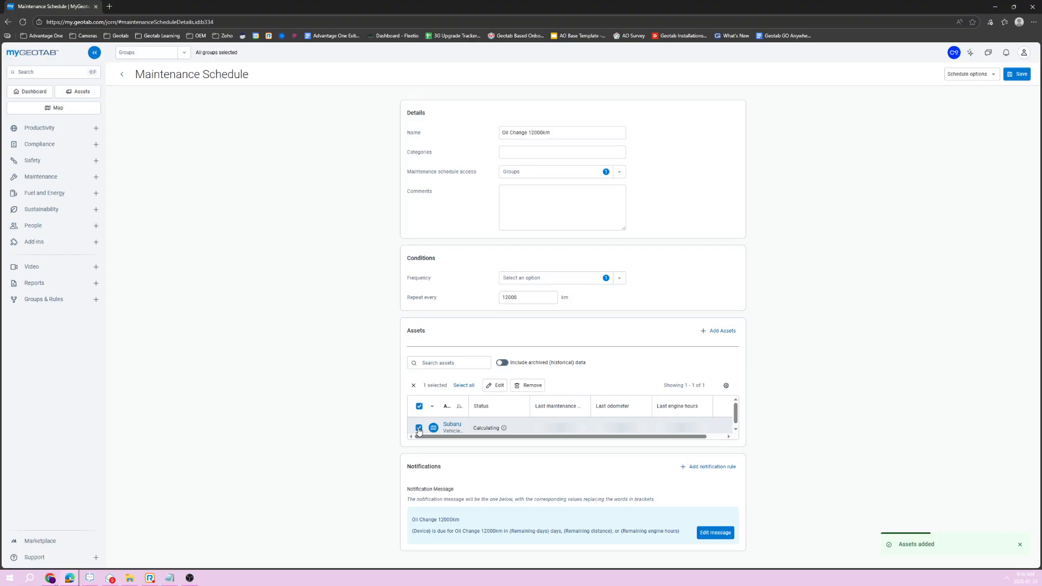
{"action": "left_click", "coordinate": [495, 387]}
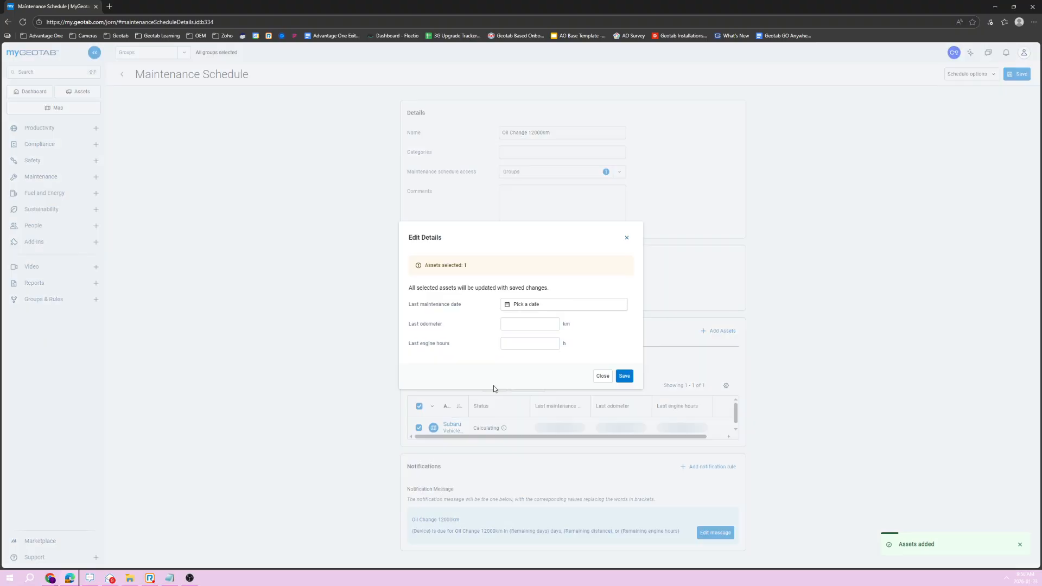
{"action": "left_click", "coordinate": [529, 307]}
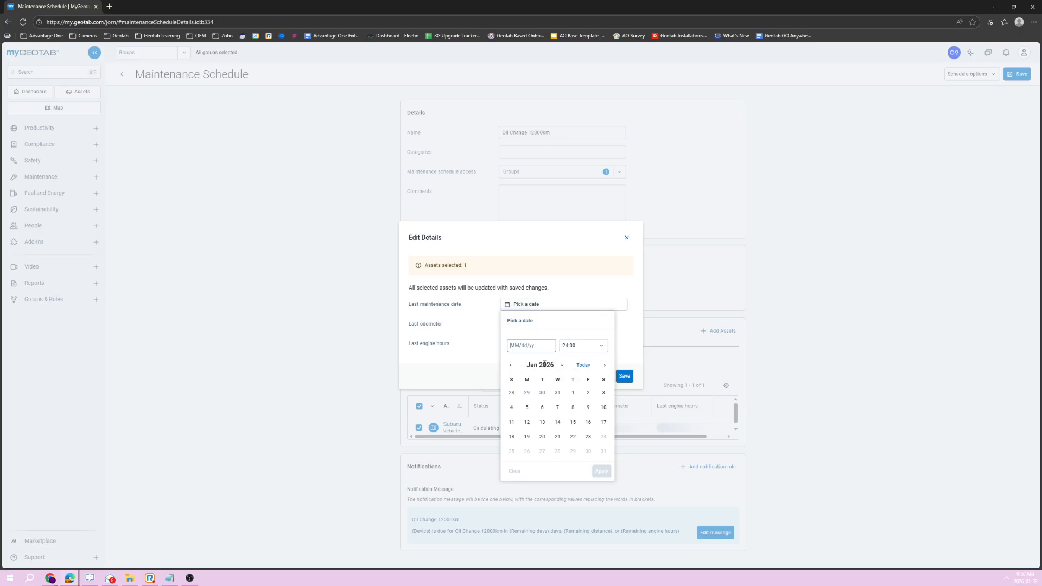
{"action": "left_click", "coordinate": [554, 365]}
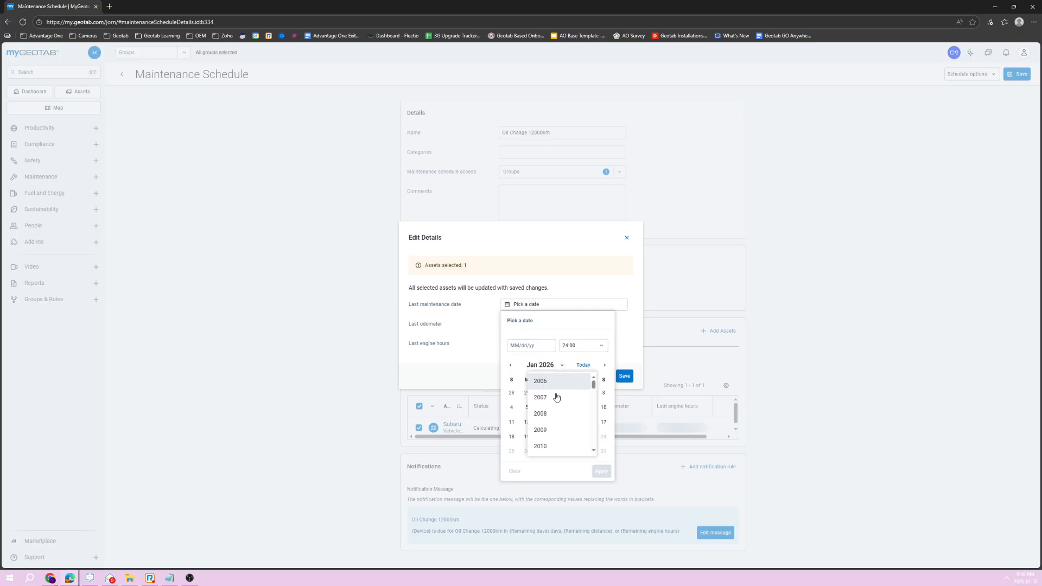
{"action": "scroll", "coordinate": [549, 428], "scroll_direction": "up", "scroll_amount": 5}
{"action": "scroll", "coordinate": [549, 429], "scroll_direction": "down", "scroll_amount": 3}
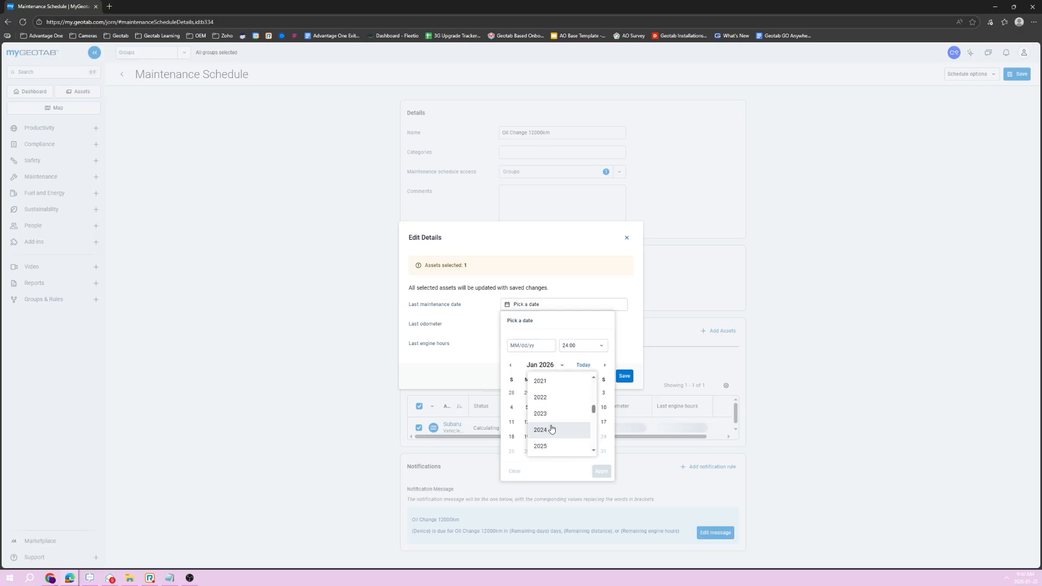
{"action": "left_click", "coordinate": [552, 431]}
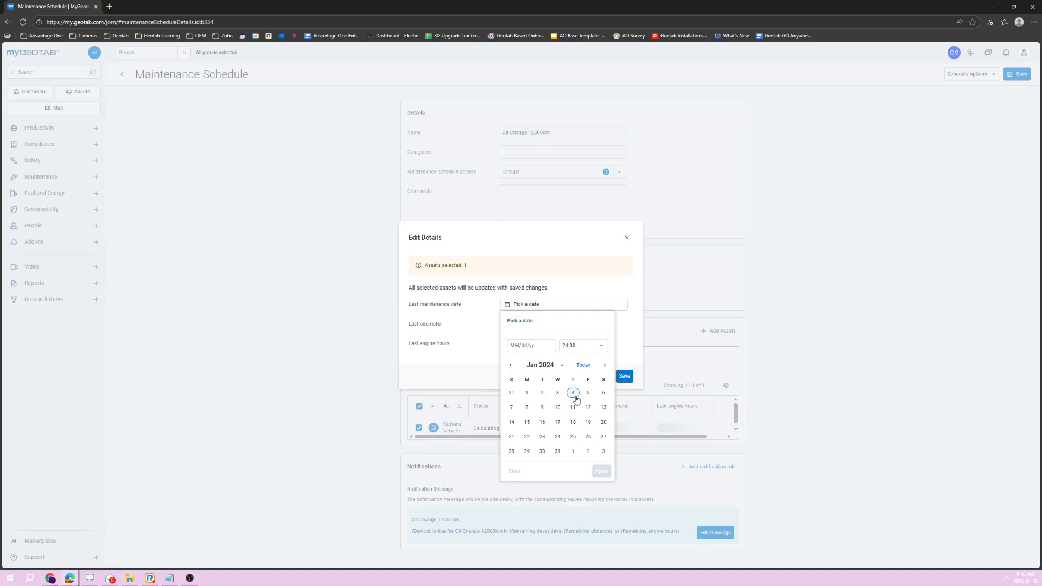
{"action": "left_click", "coordinate": [526, 393]}
{"action": "left_click", "coordinate": [600, 472]}
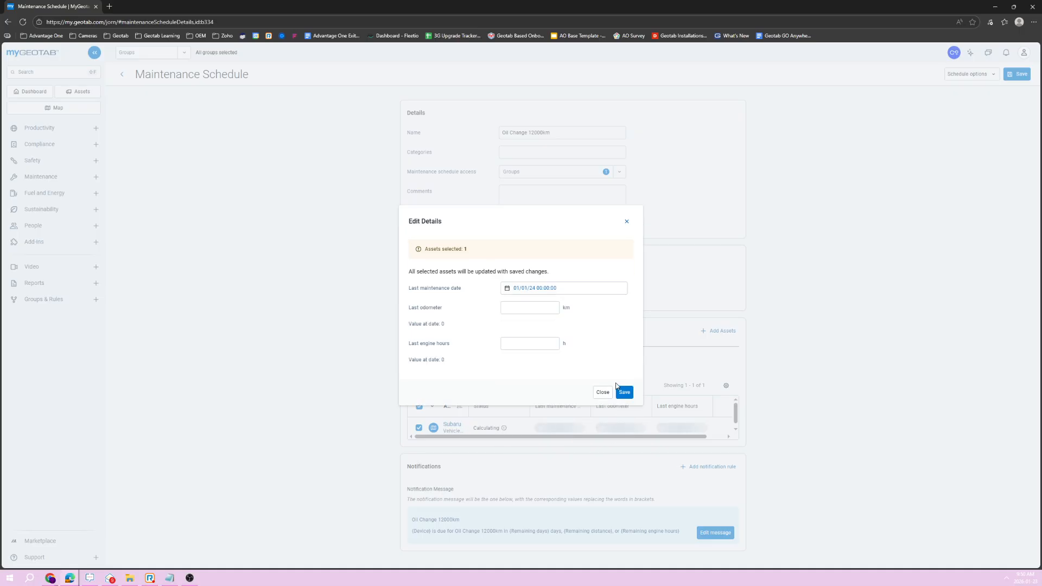
Save the Subaru's maintenance details and the Oil Change 12000km schedule
{"action": "left_click", "coordinate": [451, 355]}
{"action": "left_click_drag", "start_coordinate": [445, 359], "coordinate": [450, 359]}
{"action": "left_click", "coordinate": [492, 369]}
{"action": "left_click", "coordinate": [623, 391]}
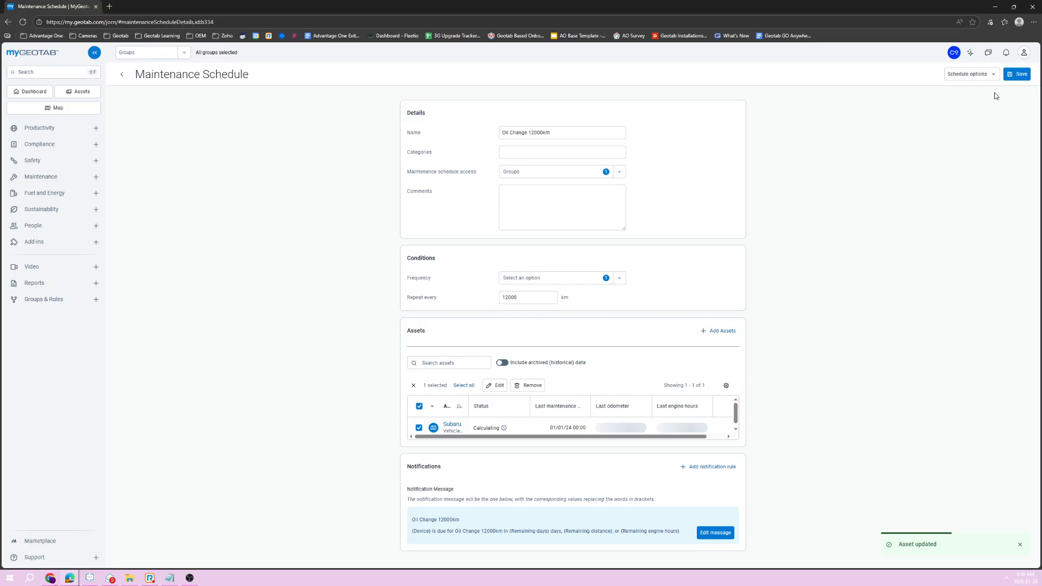
{"action": "left_click", "coordinate": [1021, 77]}
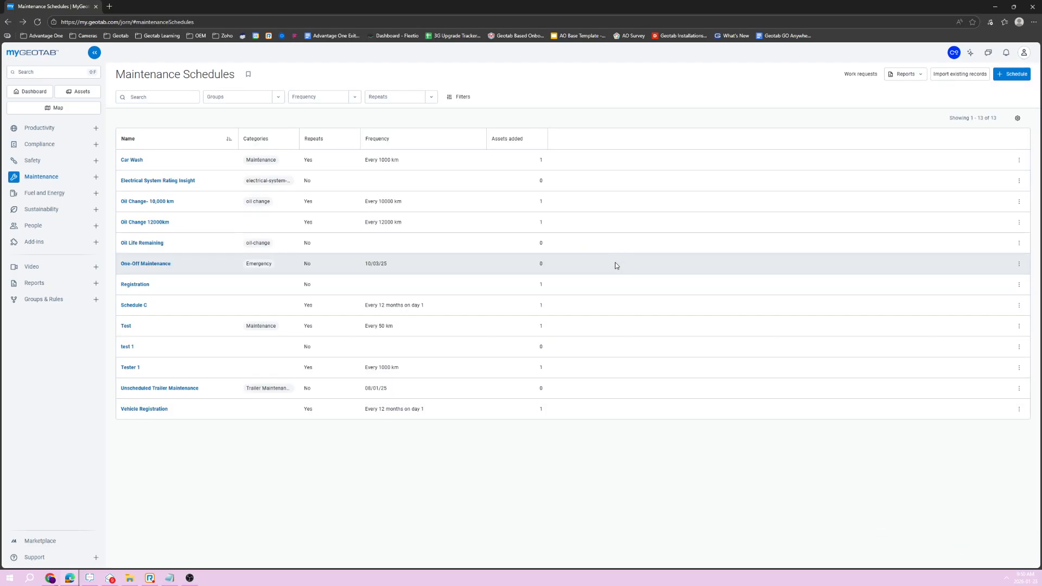
In Work Order Management, create a work order from the Subaru's Oil Change 12000km request
{"action": "left_click", "coordinate": [60, 177]}
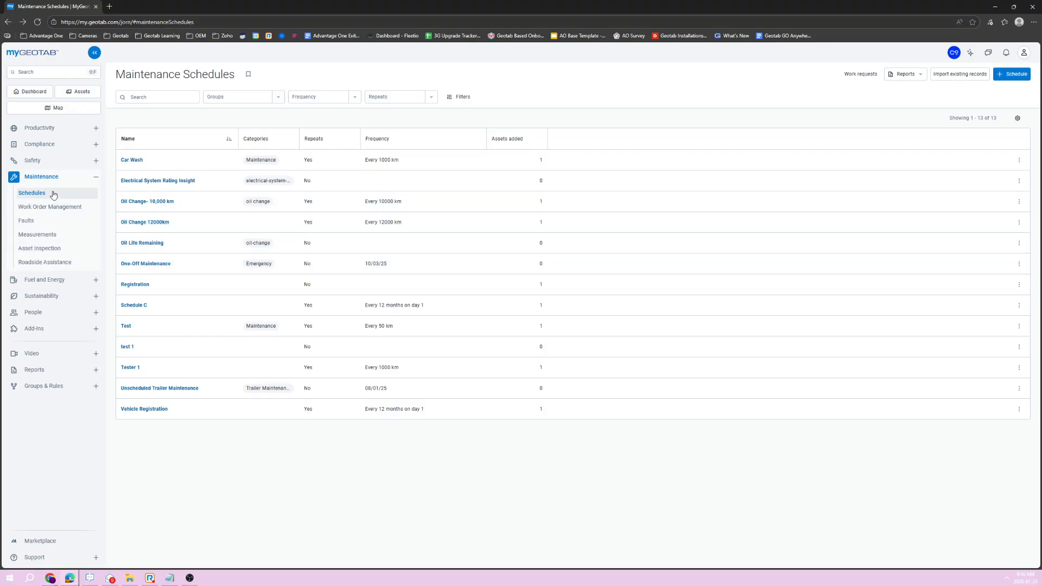
{"action": "left_click", "coordinate": [54, 210]}
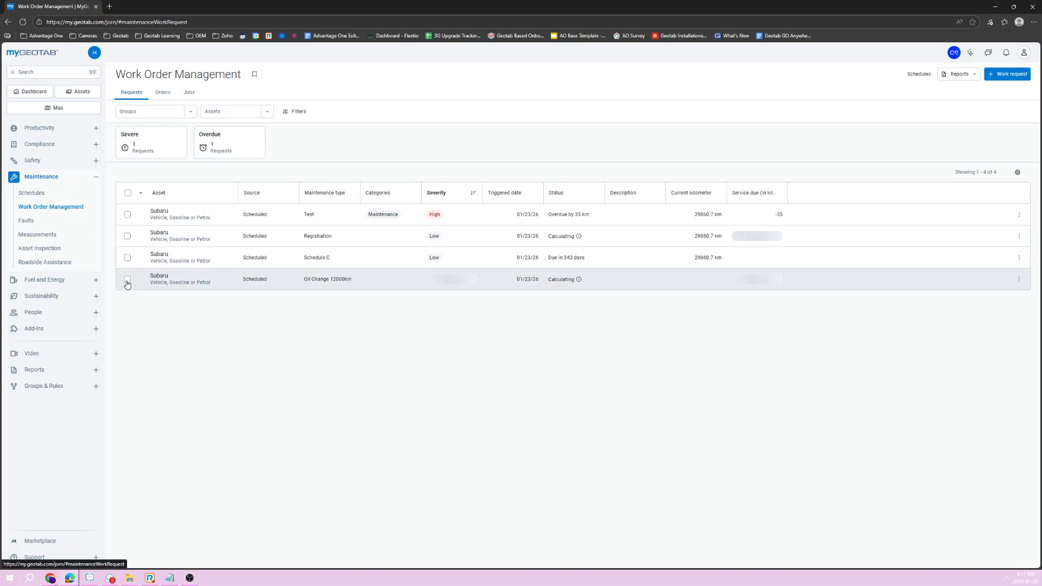
{"action": "left_click", "coordinate": [401, 280]}
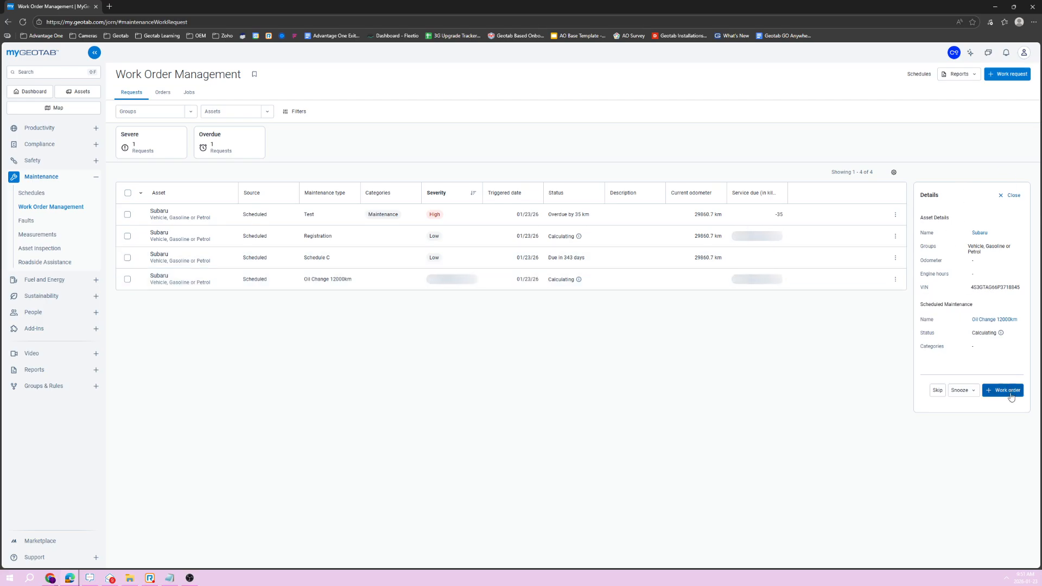
{"action": "left_click", "coordinate": [962, 391]}
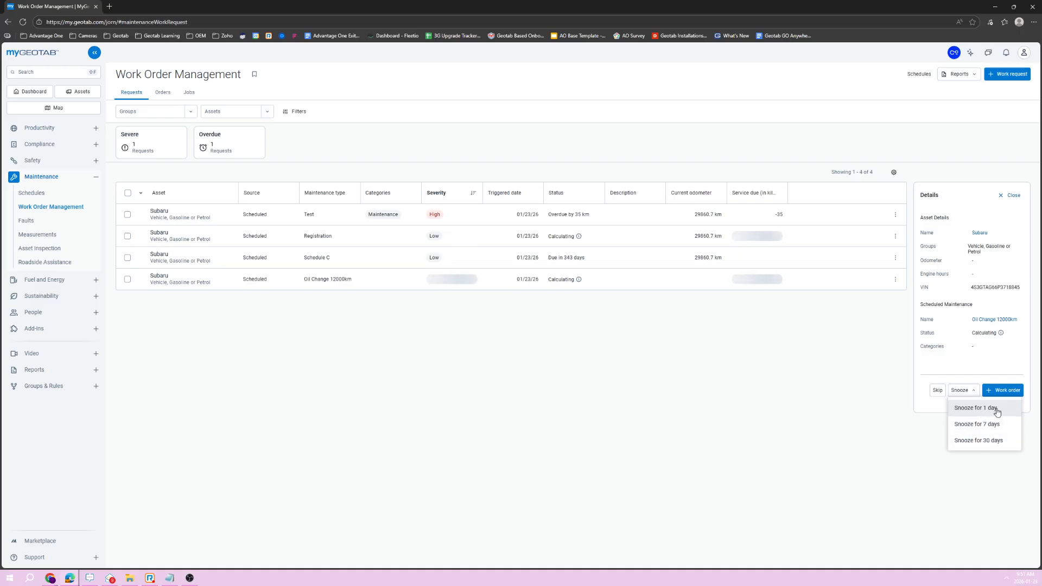
{"action": "left_click", "coordinate": [988, 355]}
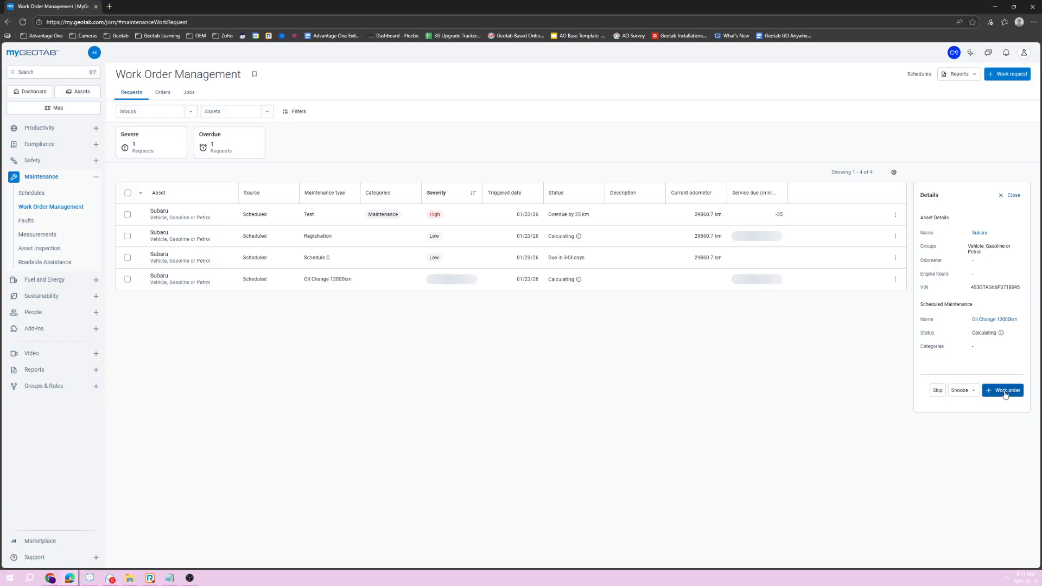
{"action": "left_click", "coordinate": [1003, 391]}
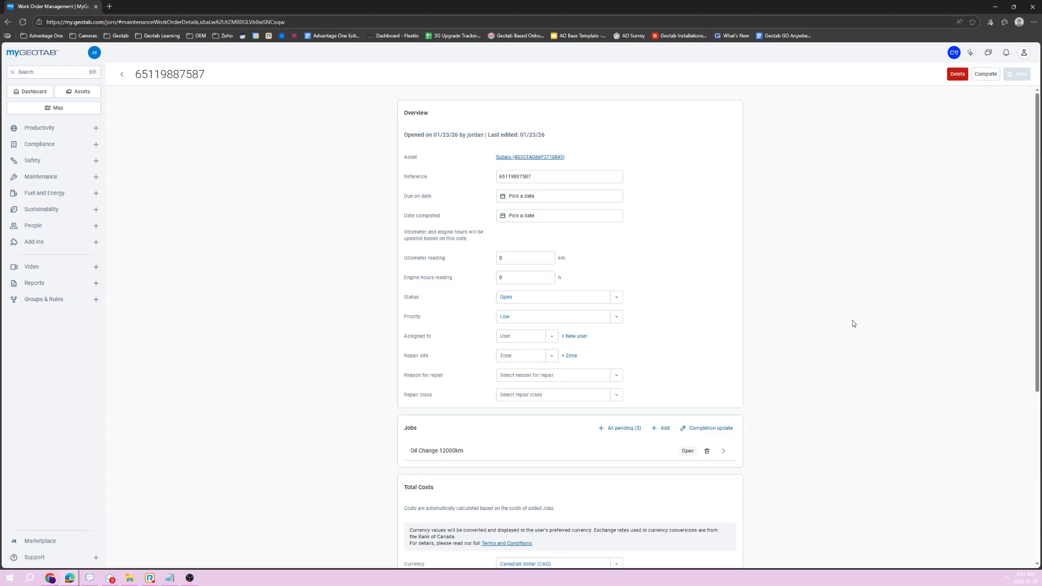
Set the work order's due date to 01/23/26
{"action": "left_click", "coordinate": [515, 199]}
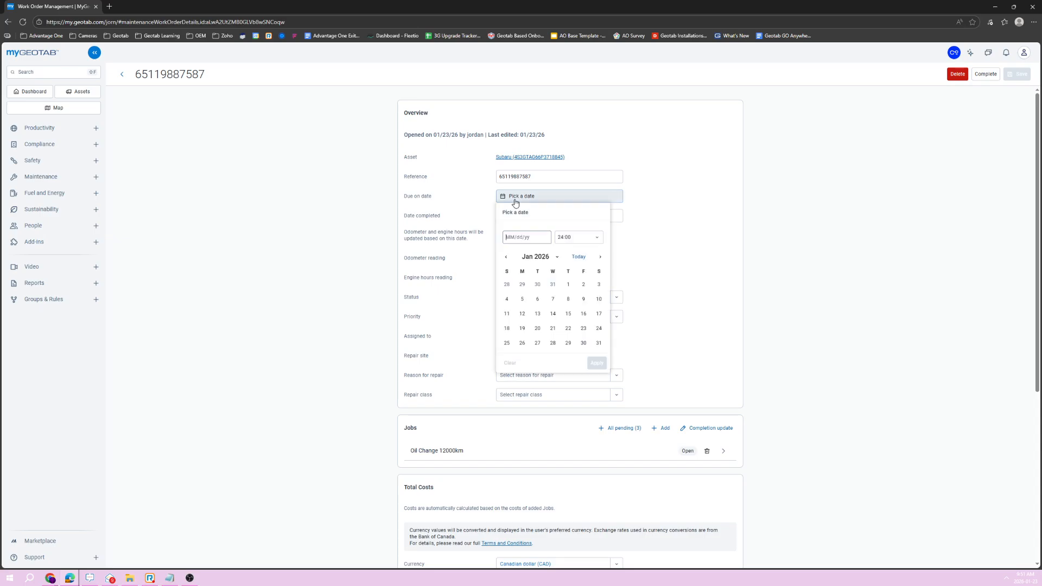
{"action": "left_click", "coordinate": [583, 329]}
{"action": "left_click", "coordinate": [597, 362]}
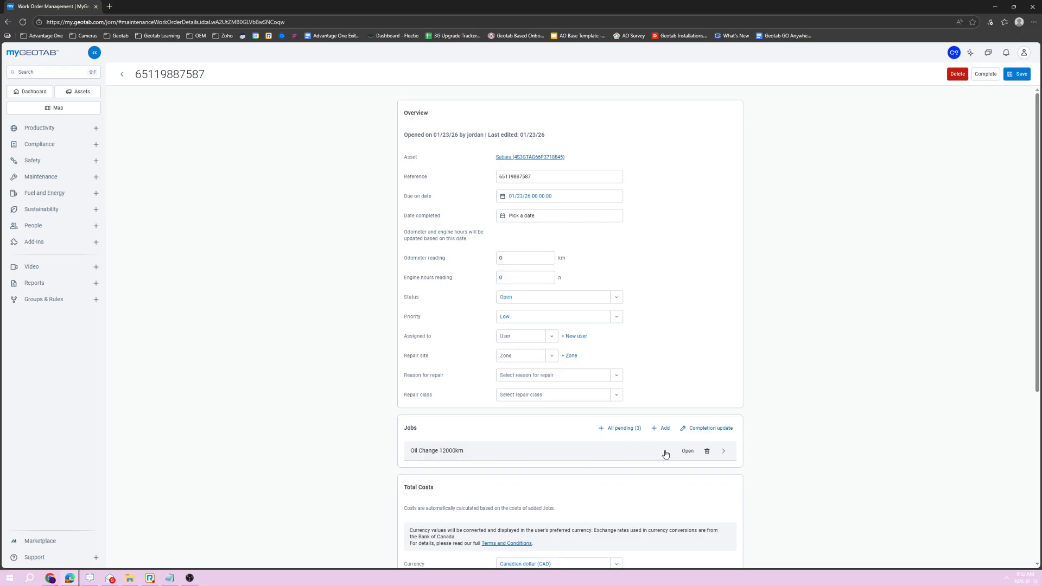
Open the work order's Oil Change 12000km job, discarding the unsaved work order changes, and set the job status to Completed
{"action": "left_click", "coordinate": [626, 456]}
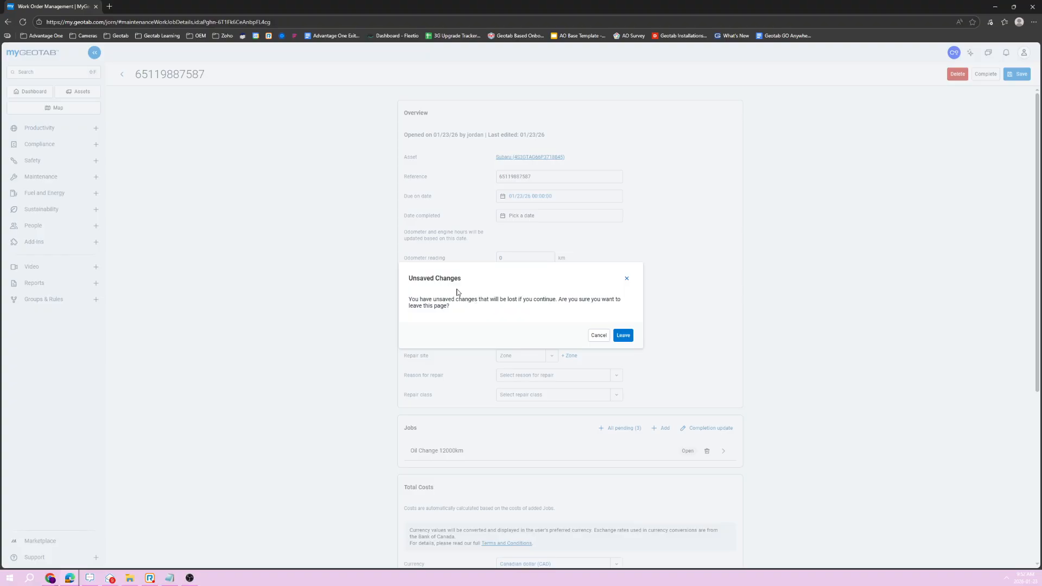
{"action": "left_click", "coordinate": [623, 335]}
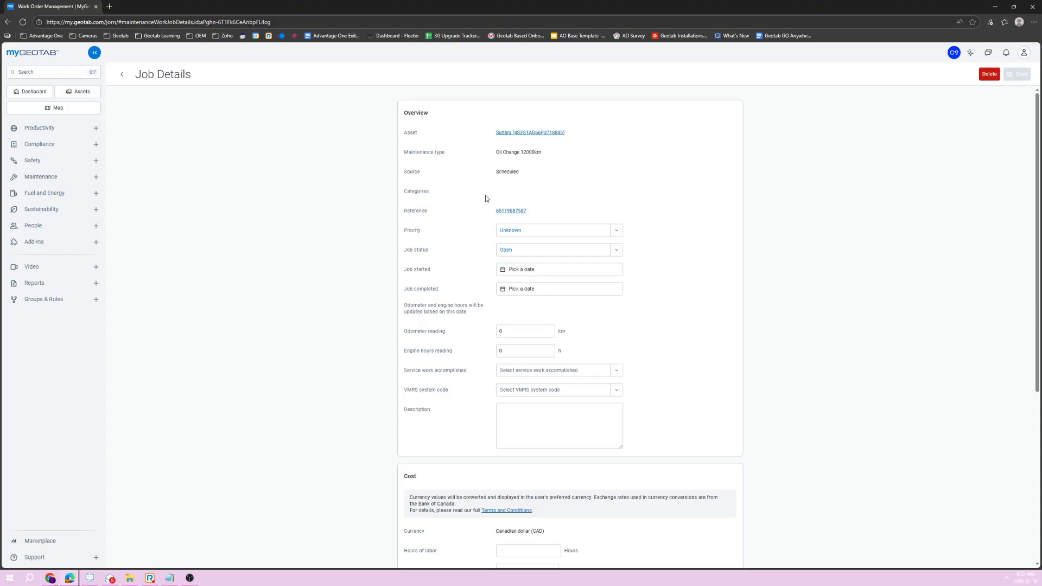
{"action": "left_click", "coordinate": [617, 250]}
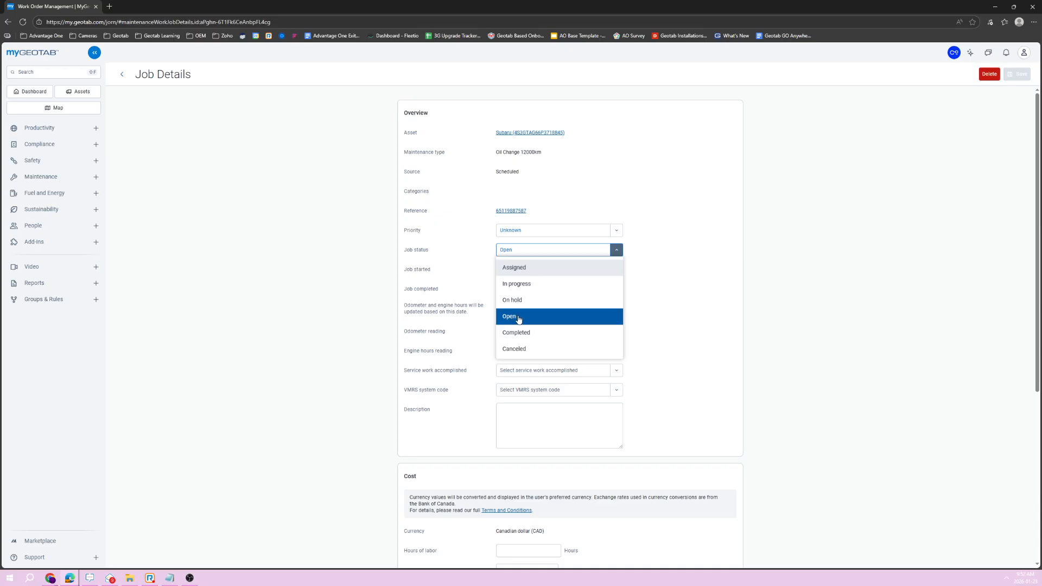
{"action": "left_click", "coordinate": [545, 334]}
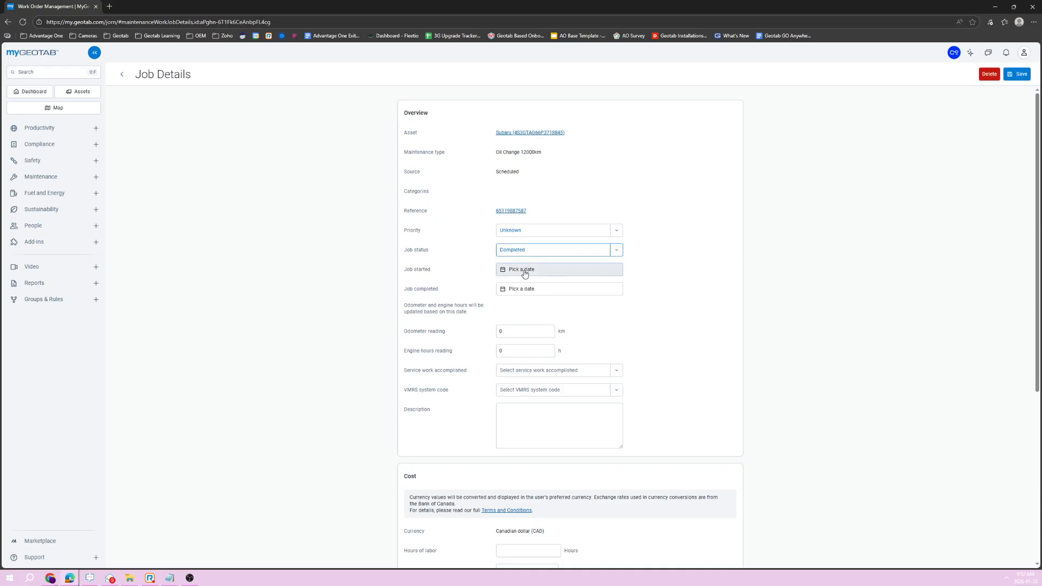
Set the job's start date to 01/19/26 and its completion date to 01/23/26
{"action": "left_click", "coordinate": [525, 271]}
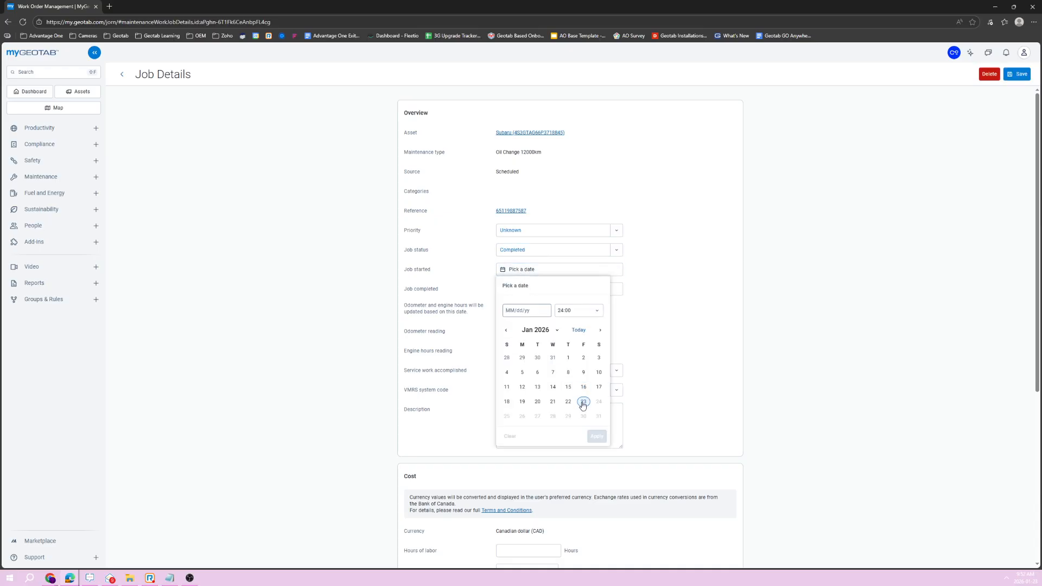
{"action": "left_click", "coordinate": [522, 401]}
{"action": "left_click", "coordinate": [597, 436]}
{"action": "left_click", "coordinate": [522, 289]}
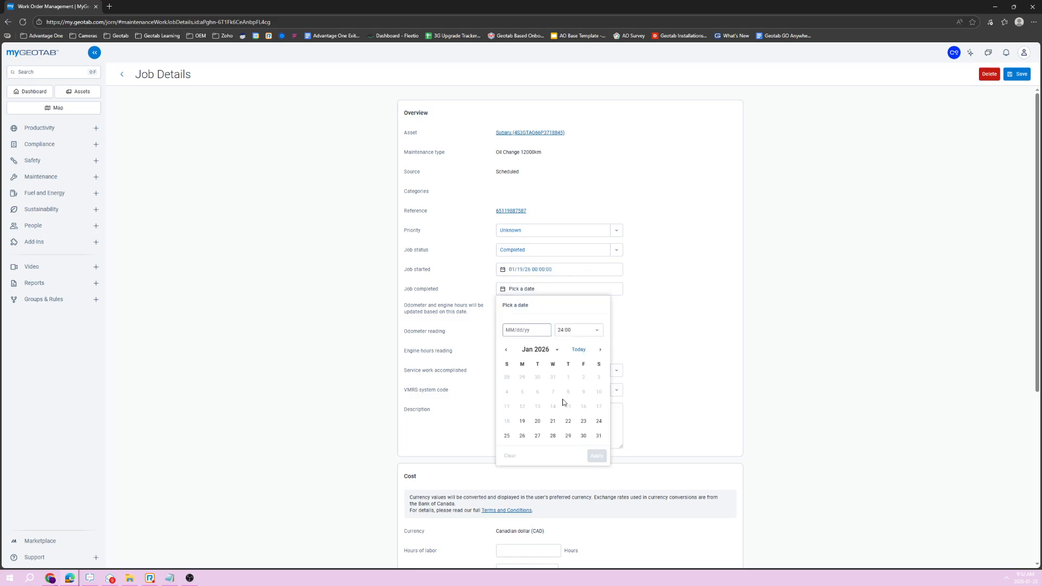
{"action": "left_click", "coordinate": [584, 436]}
{"action": "left_click", "coordinate": [597, 456]}
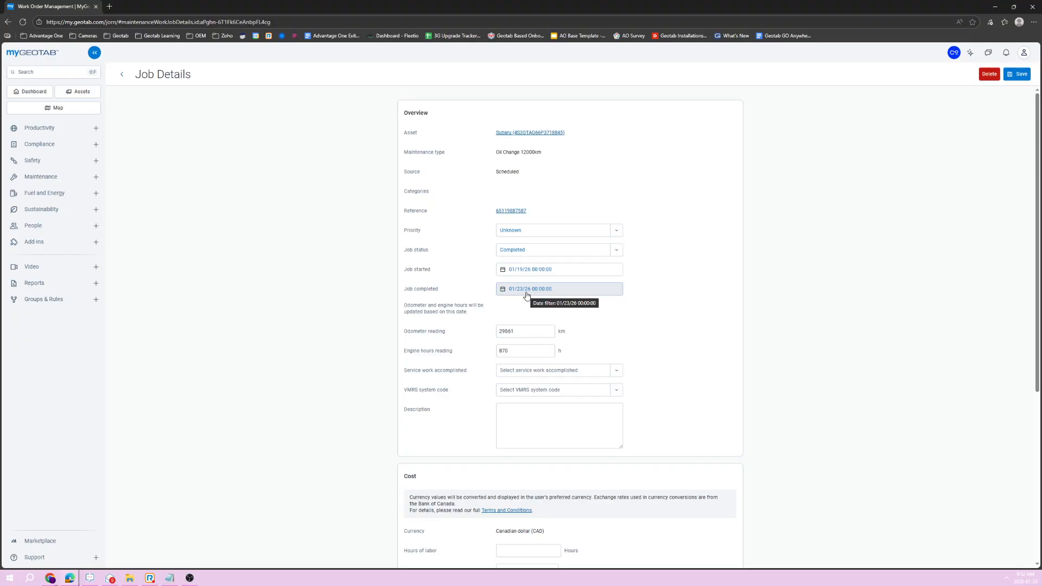
Look over the job's service work accomplished, VMRS system code, description and cost fields
{"action": "scroll", "coordinate": [658, 320], "scroll_direction": "down", "scroll_amount": 2}
{"action": "left_click", "coordinate": [617, 289]}
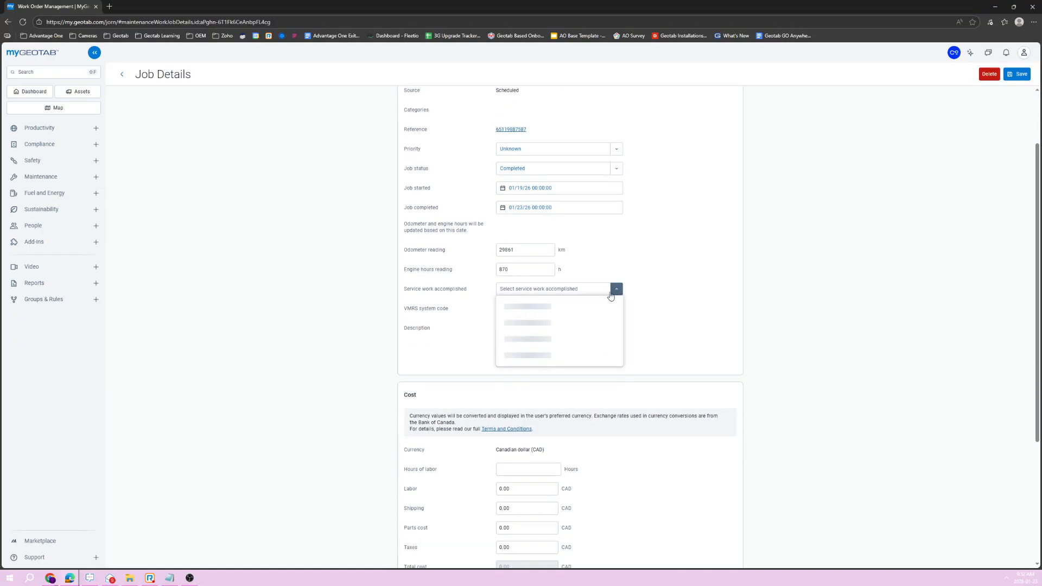
{"action": "left_click", "coordinate": [655, 312]}
{"action": "left_click", "coordinate": [617, 308]}
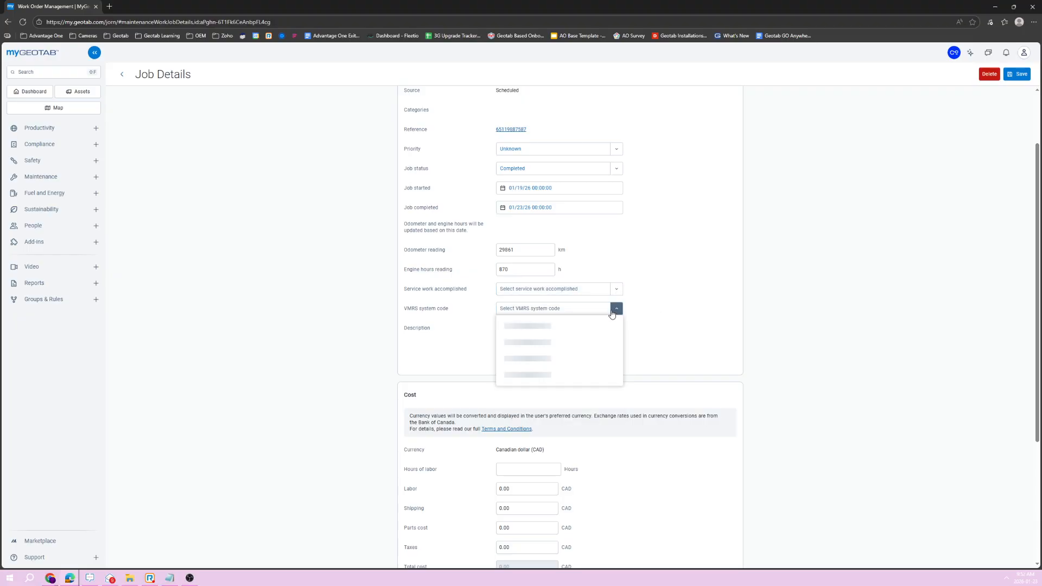
{"action": "left_click", "coordinate": [667, 331]}
{"action": "scroll", "coordinate": [666, 332], "scroll_direction": "down", "scroll_amount": 2}
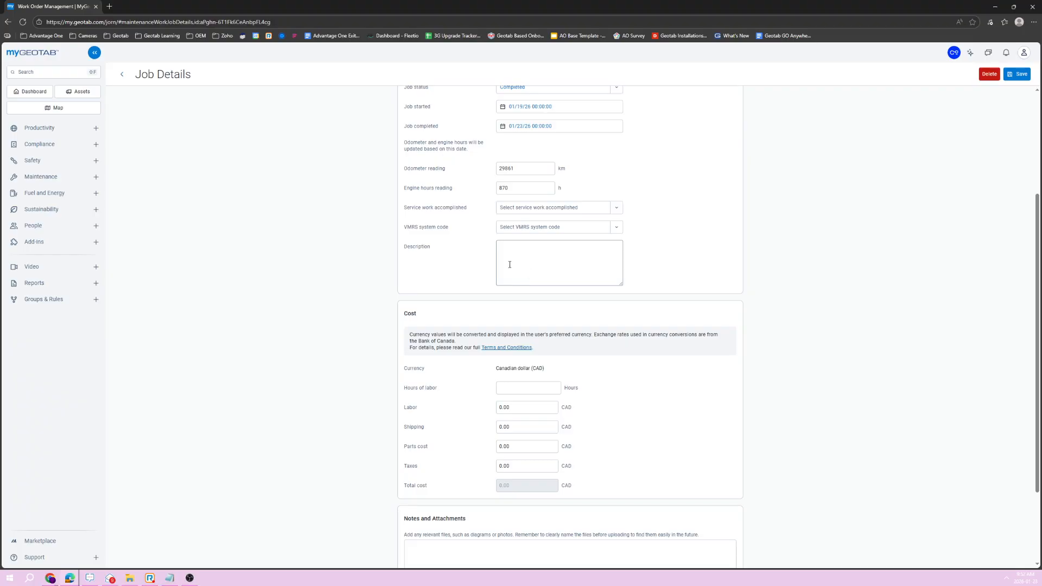
Check the job's hours of labor, cost, notes and attachment fields, and save the job
{"action": "scroll", "coordinate": [383, 263], "scroll_direction": "down", "scroll_amount": 2}
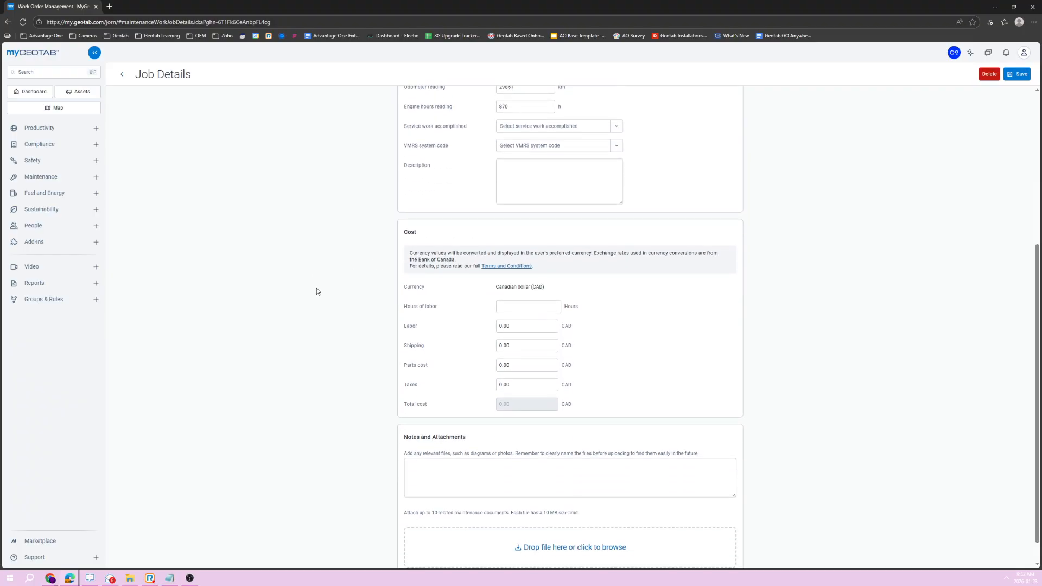
{"action": "left_click", "coordinate": [511, 306]}
{"action": "scroll", "coordinate": [623, 383], "scroll_direction": "down", "scroll_amount": 1}
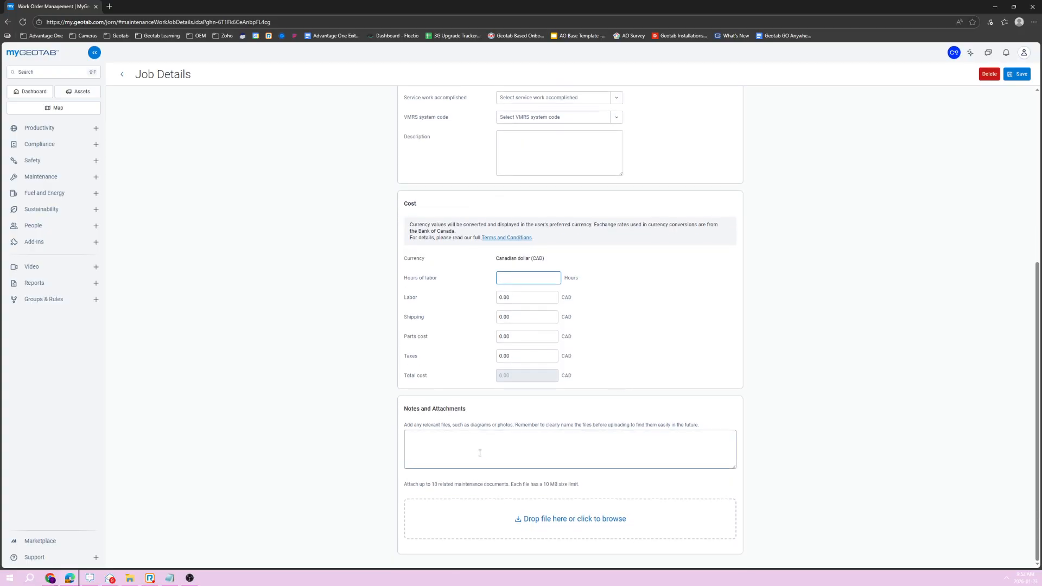
{"action": "left_click", "coordinate": [454, 439]}
{"action": "scroll", "coordinate": [548, 507], "scroll_direction": "up", "scroll_amount": 5}
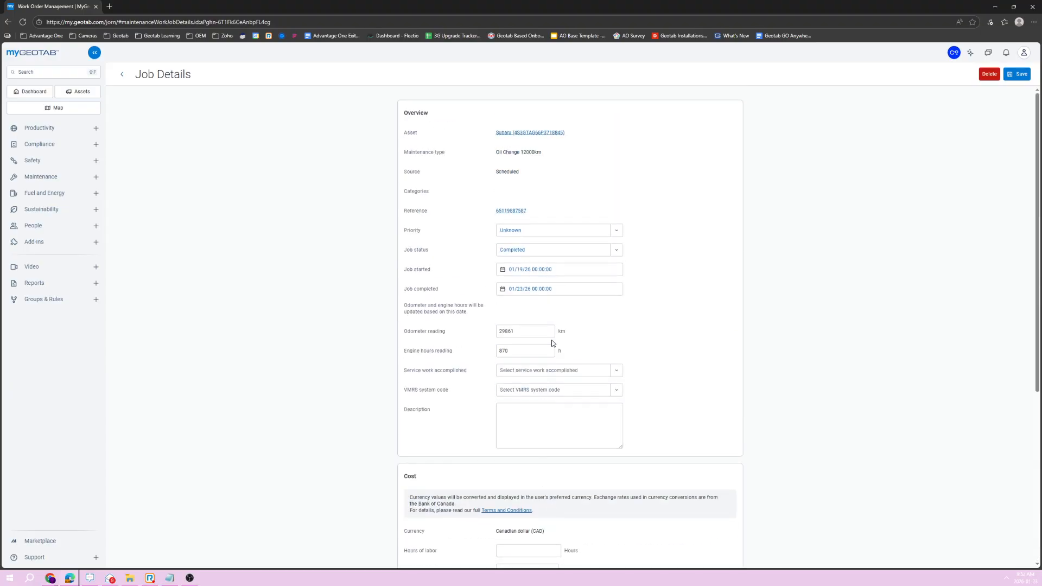
{"action": "left_click", "coordinate": [1017, 74]}
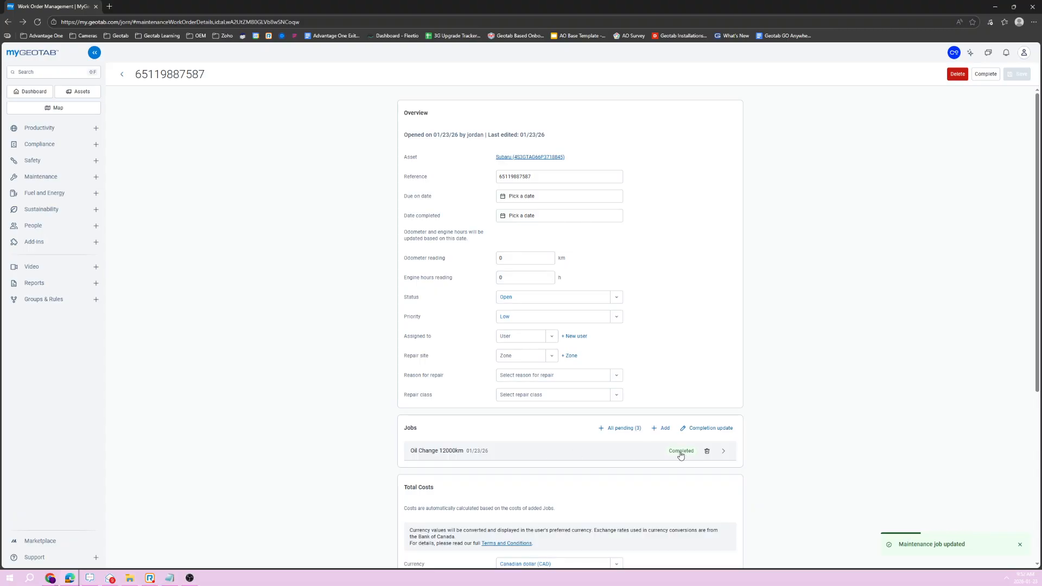
Set both the work order's due date and its completion date to 01/23/26
{"action": "scroll", "coordinate": [586, 467], "scroll_direction": "down", "scroll_amount": 3}
{"action": "scroll", "coordinate": [602, 462], "scroll_direction": "up", "scroll_amount": 2}
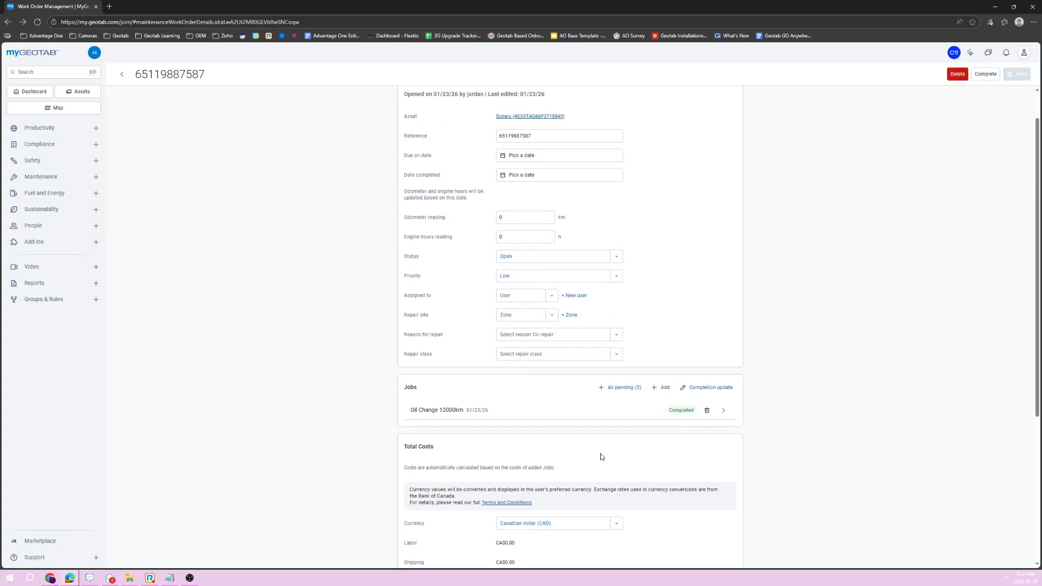
{"action": "left_click", "coordinate": [543, 157]}
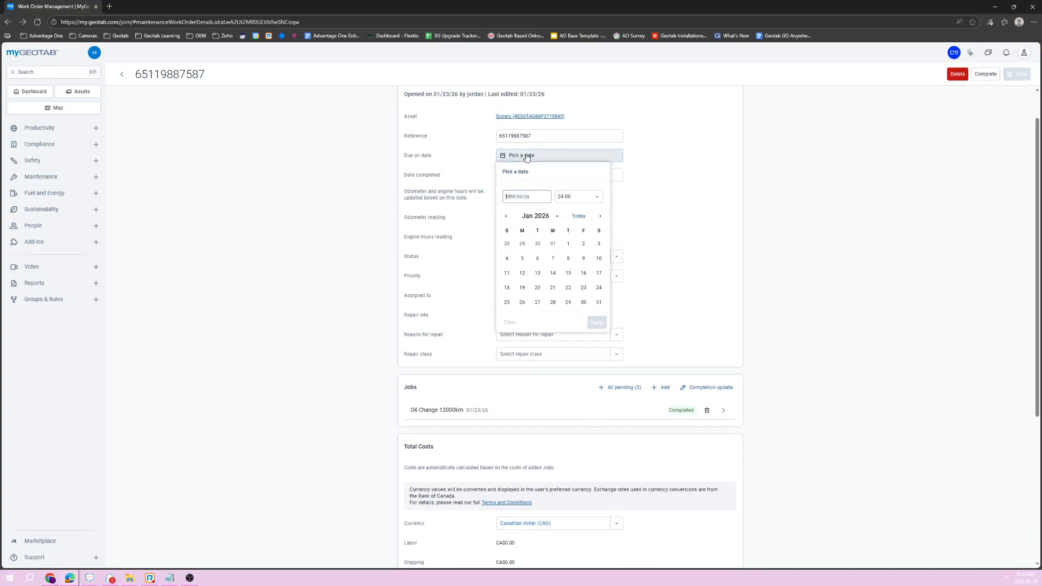
{"action": "left_click", "coordinate": [584, 288]}
{"action": "left_click", "coordinate": [596, 322]}
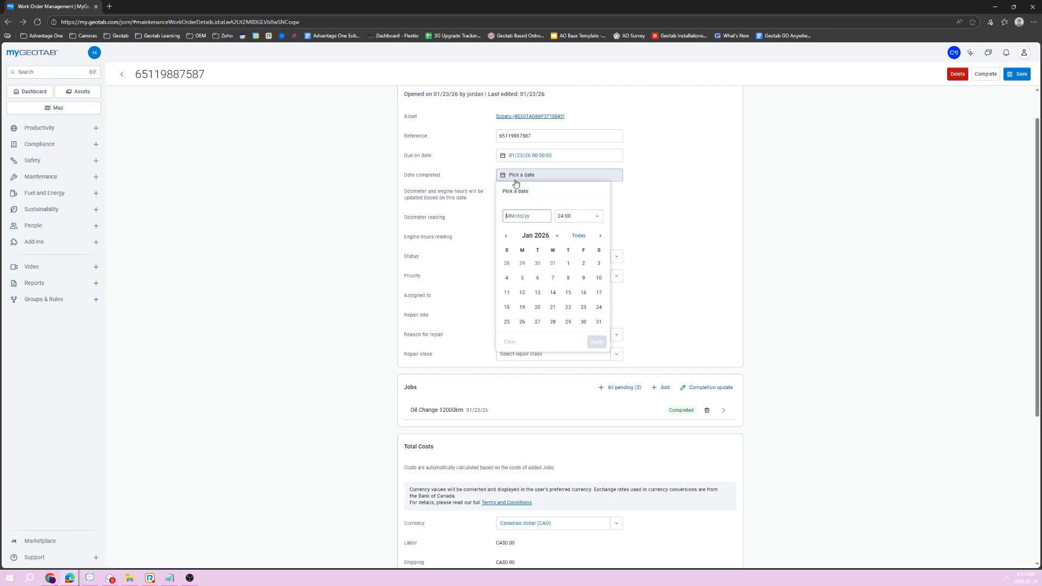
{"action": "left_click", "coordinate": [584, 307]}
{"action": "left_click", "coordinate": [596, 342]}
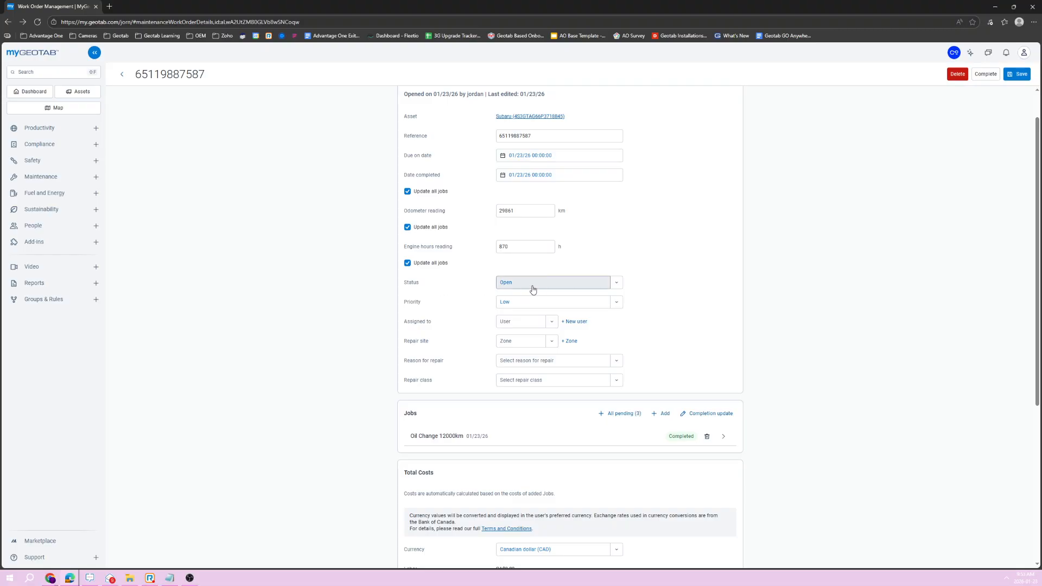
Set the work order's status to Completed, accept the status lock and save the work order
{"action": "left_click", "coordinate": [616, 281]}
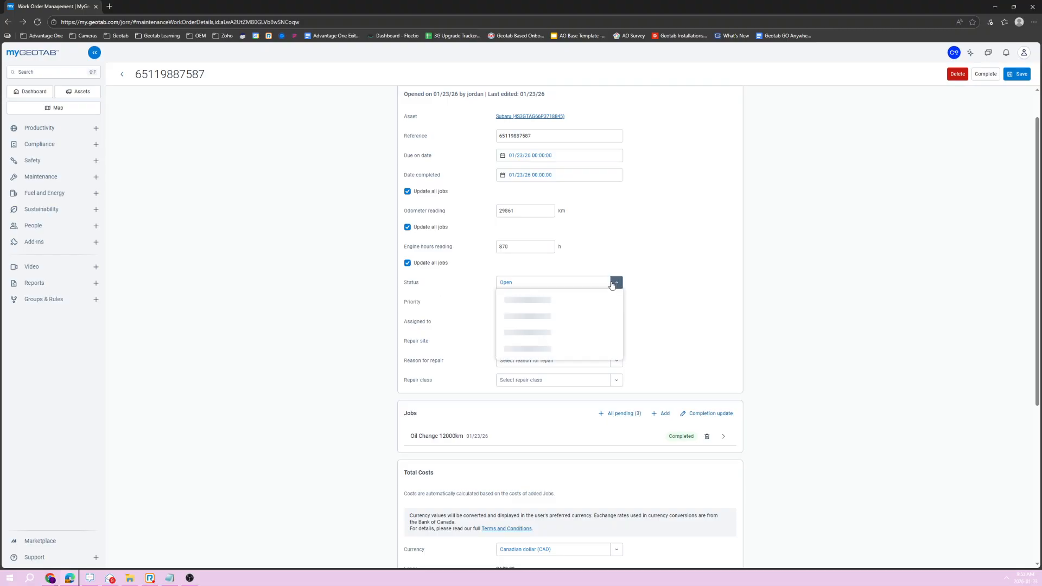
{"action": "left_click", "coordinate": [530, 365]}
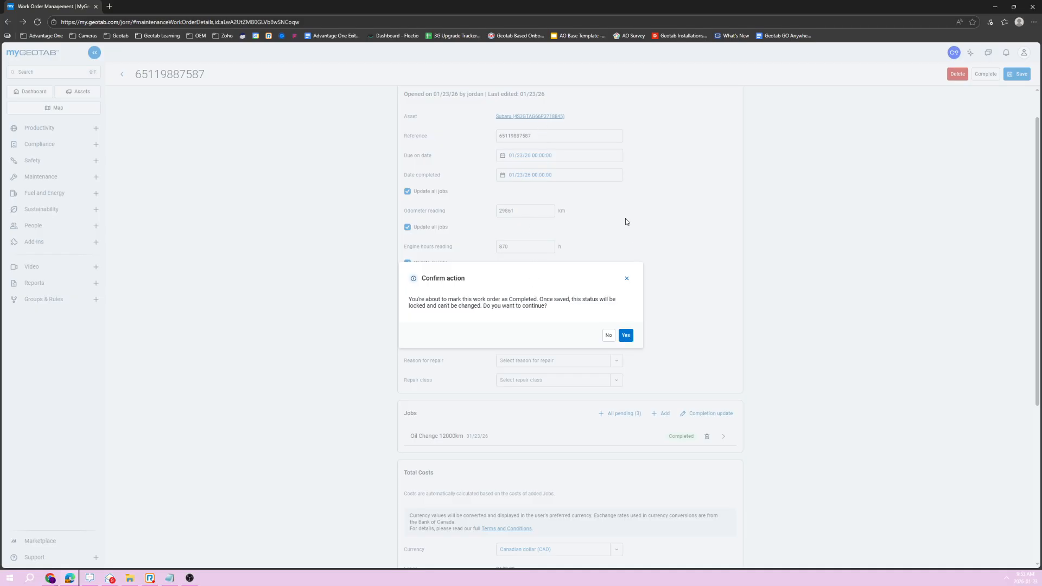
{"action": "left_click", "coordinate": [626, 335]}
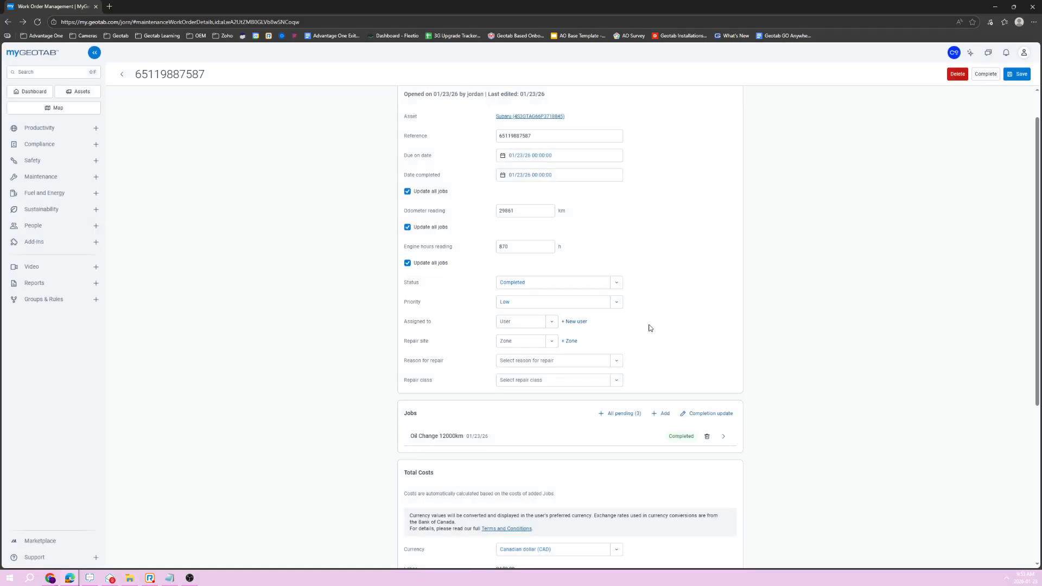
{"action": "left_click", "coordinate": [1018, 74]}
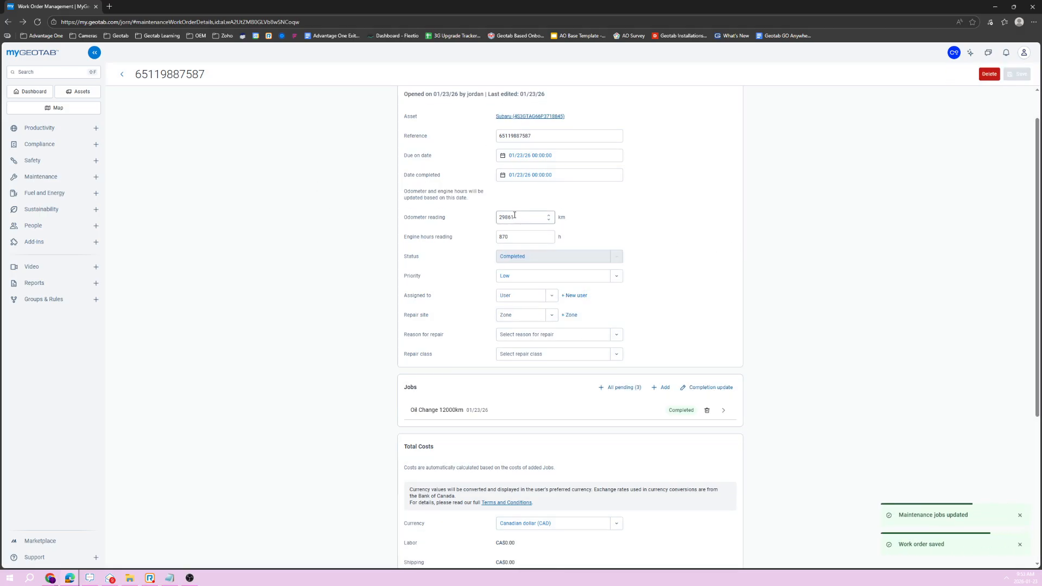
Go to Work Order Management to check the Subaru's renewed oil change request, and view the list of jobs
{"action": "left_click", "coordinate": [56, 177]}
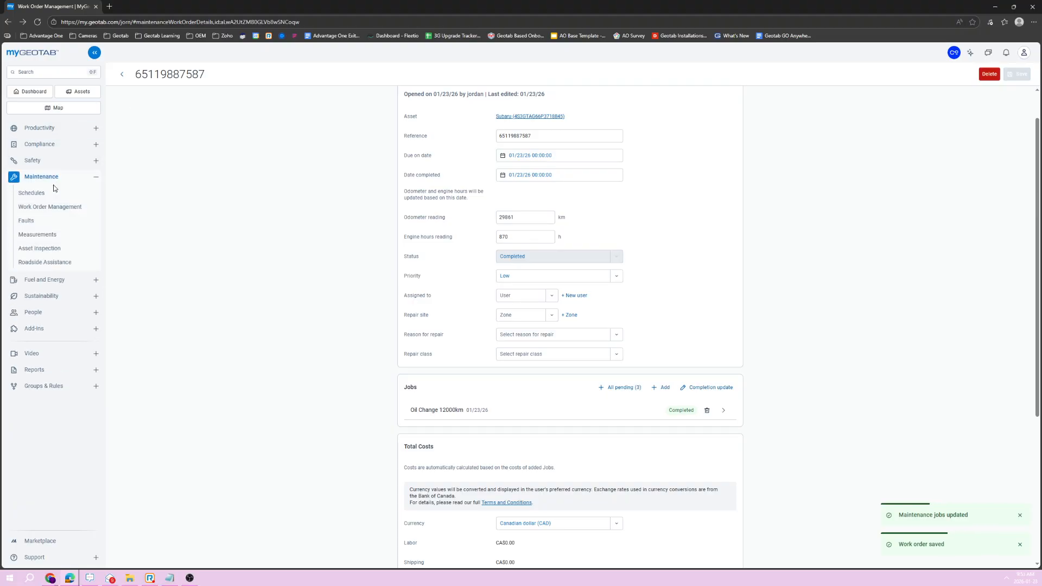
{"action": "left_click", "coordinate": [57, 209]}
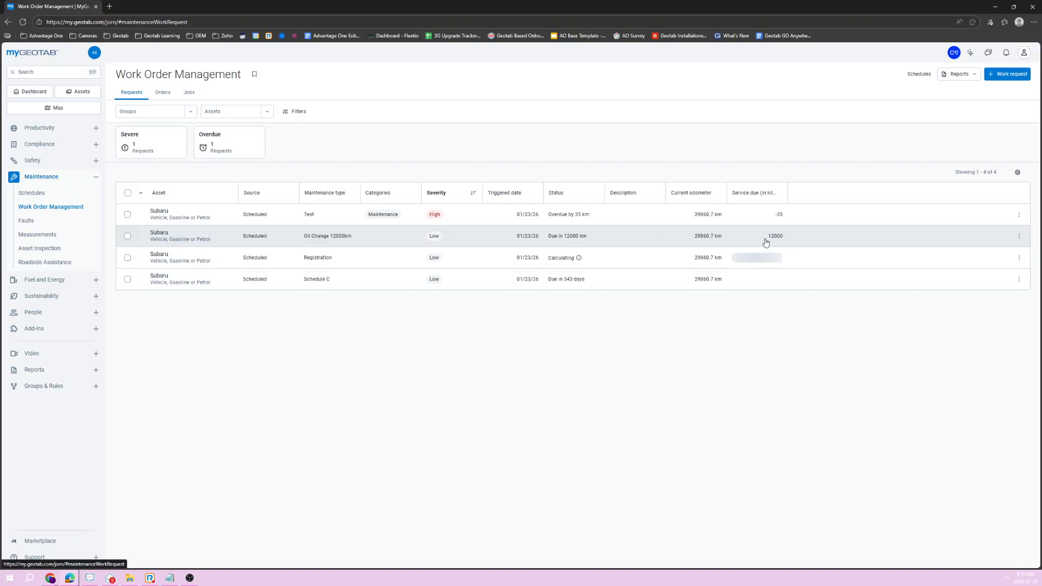
{"action": "left_click", "coordinate": [188, 94]}
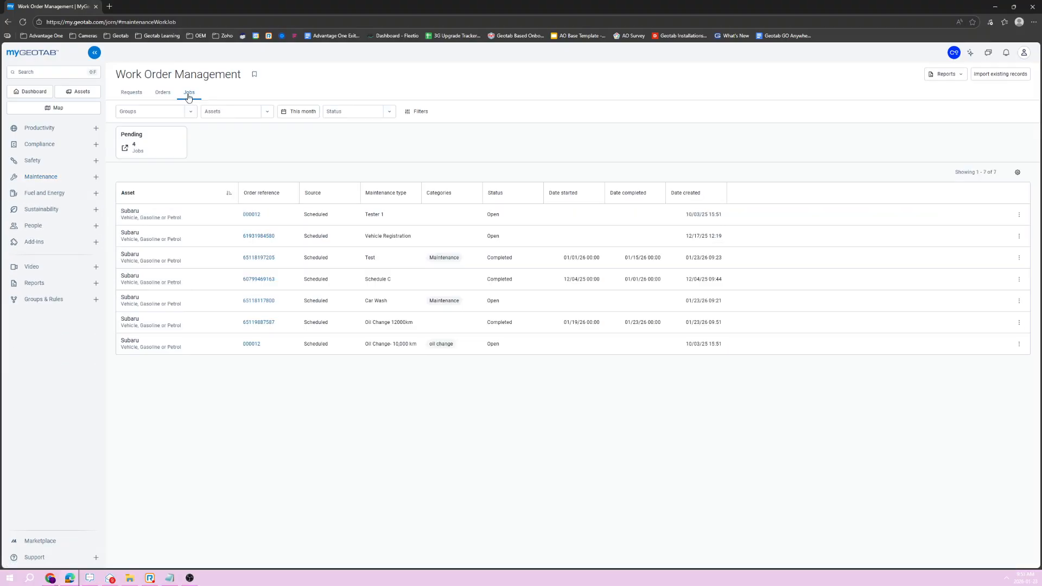